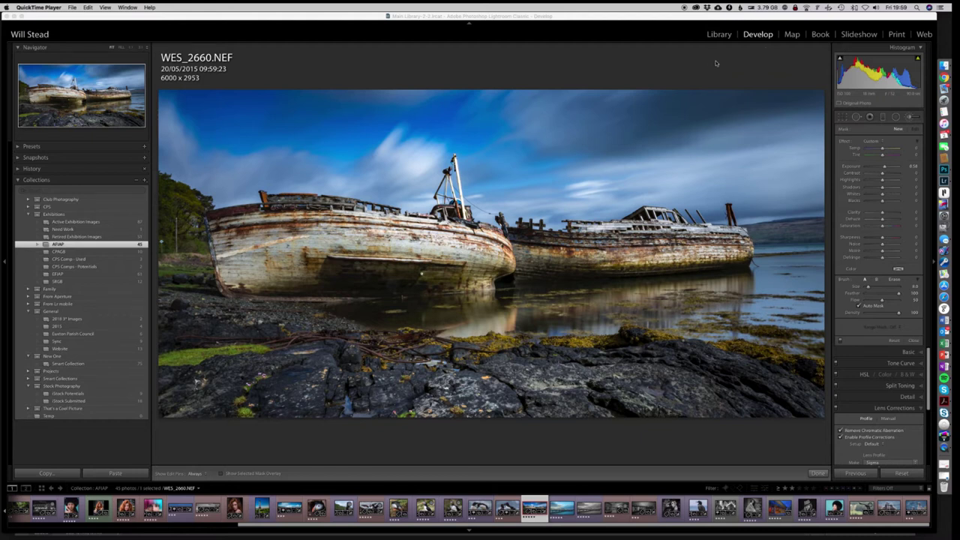
Leave the Adjustment Brush and review the photo's Basic tone settings
click(759, 38)
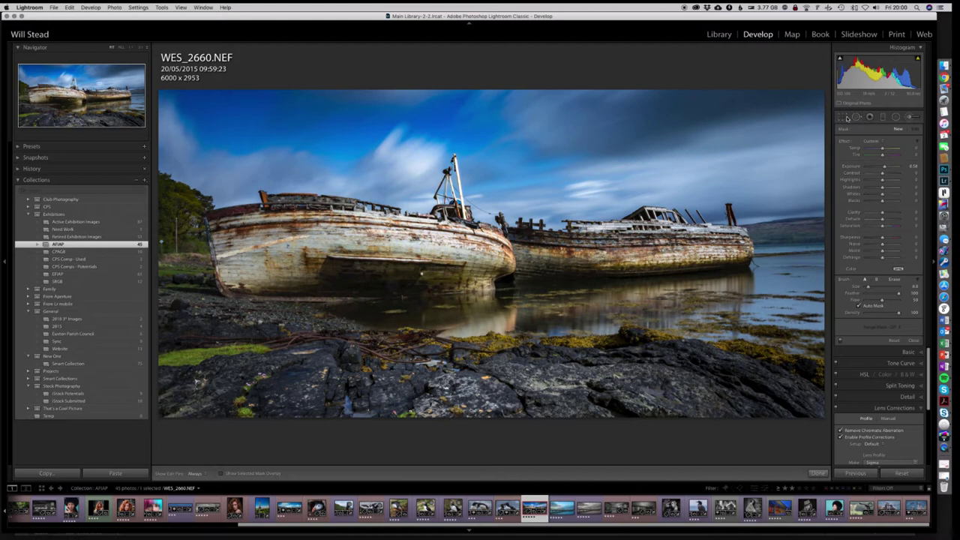
click(910, 117)
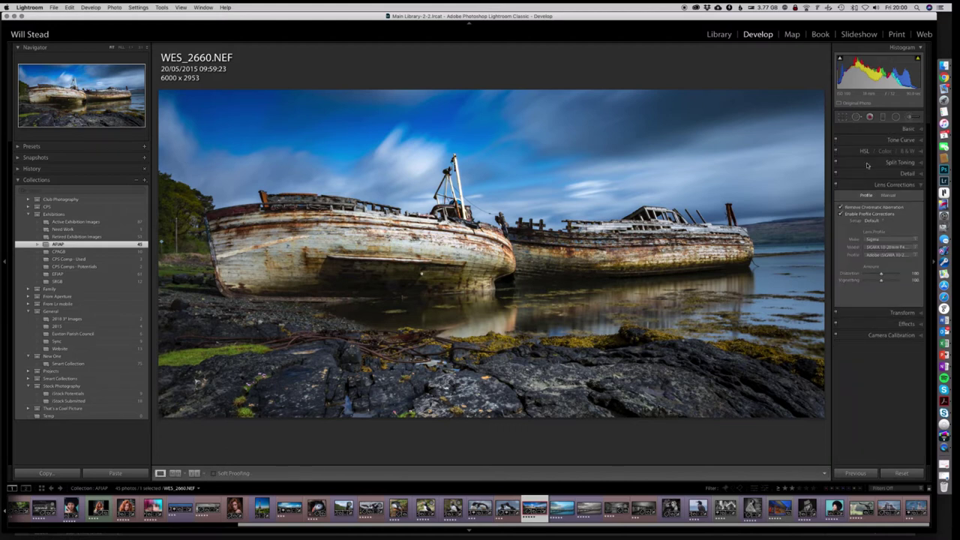
click(920, 130)
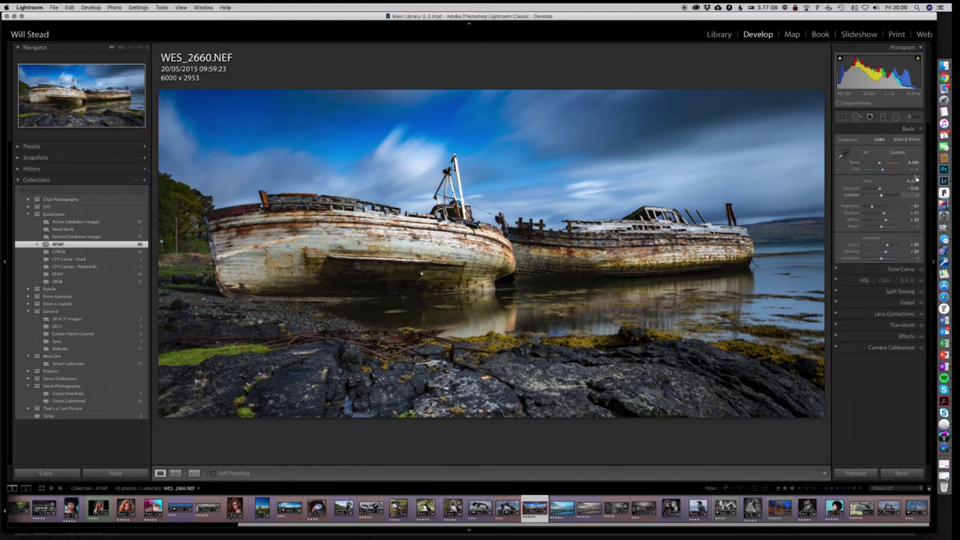
click(919, 129)
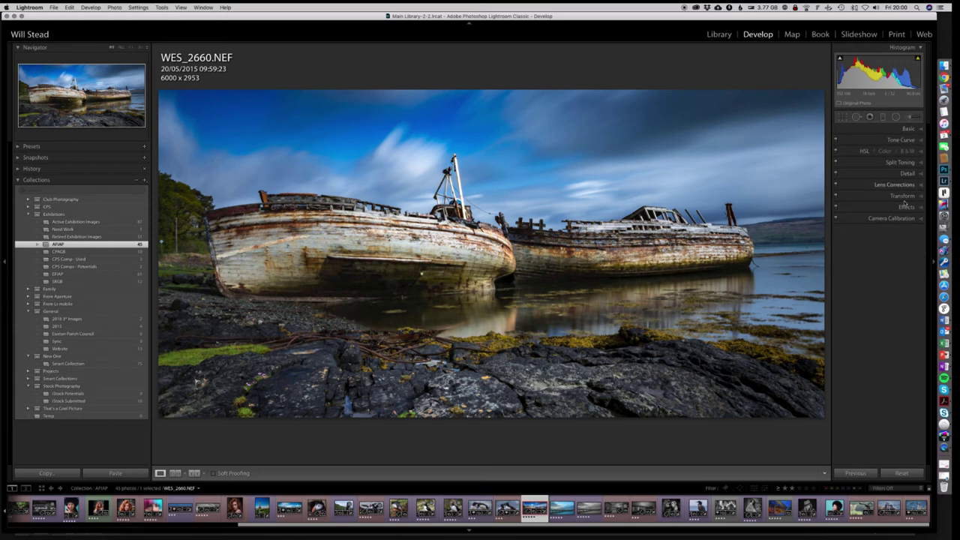
click(914, 129)
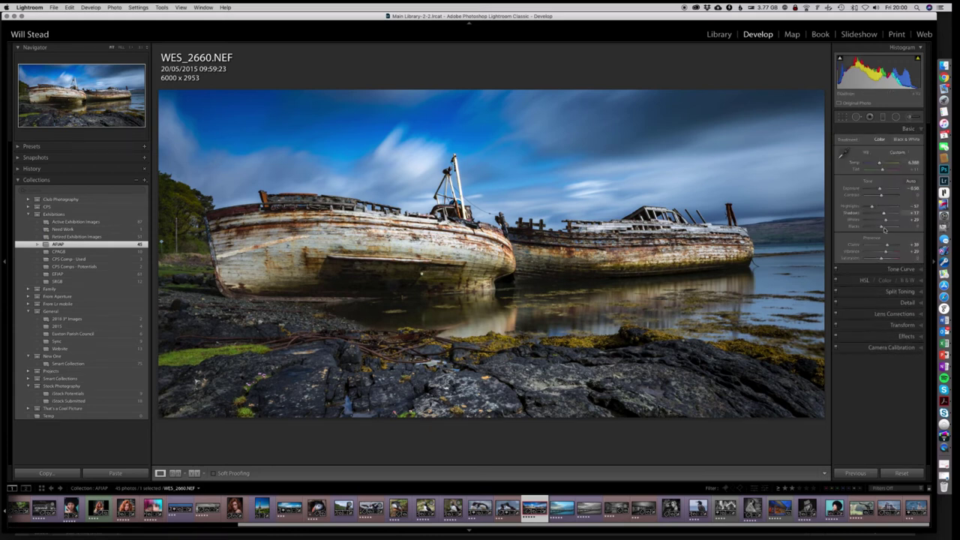
click(920, 131)
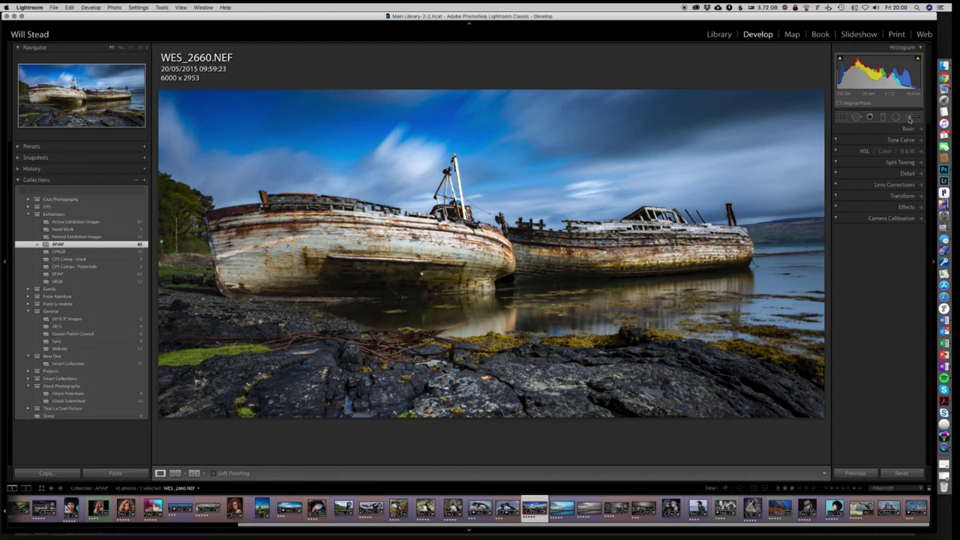
Start an Adjustment Brush with the Burn (Darken) effect and paint it over the front boat's hull with the edit pins hidden
click(909, 118)
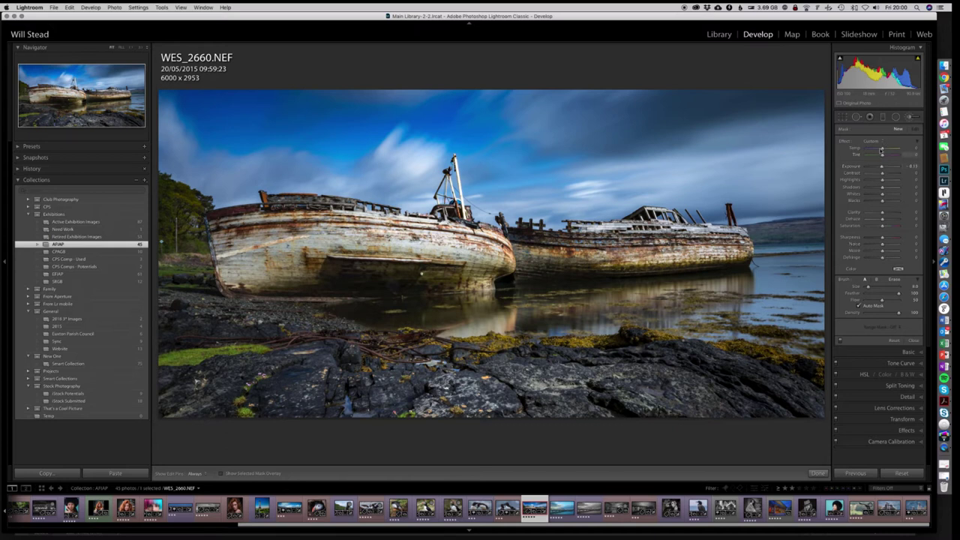
click(874, 141)
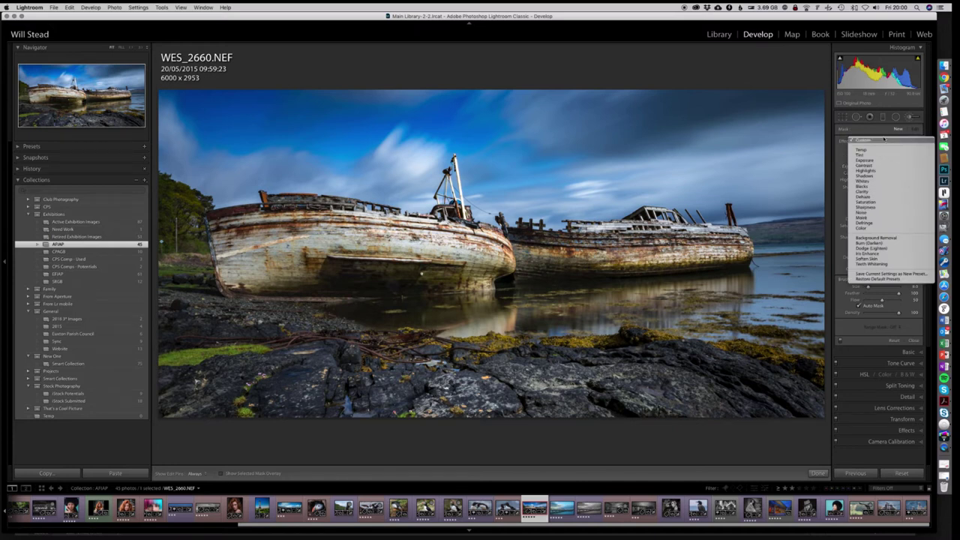
click(878, 141)
click(879, 143)
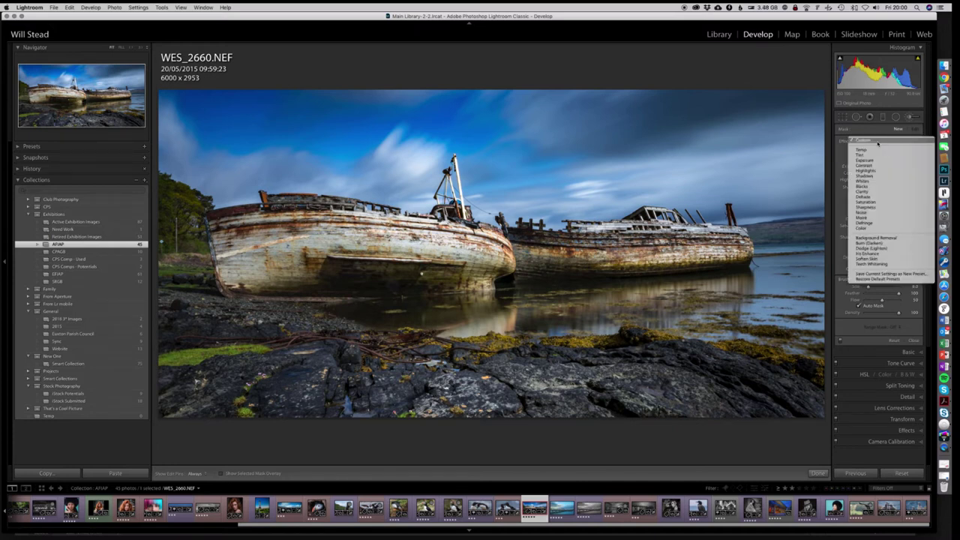
click(880, 244)
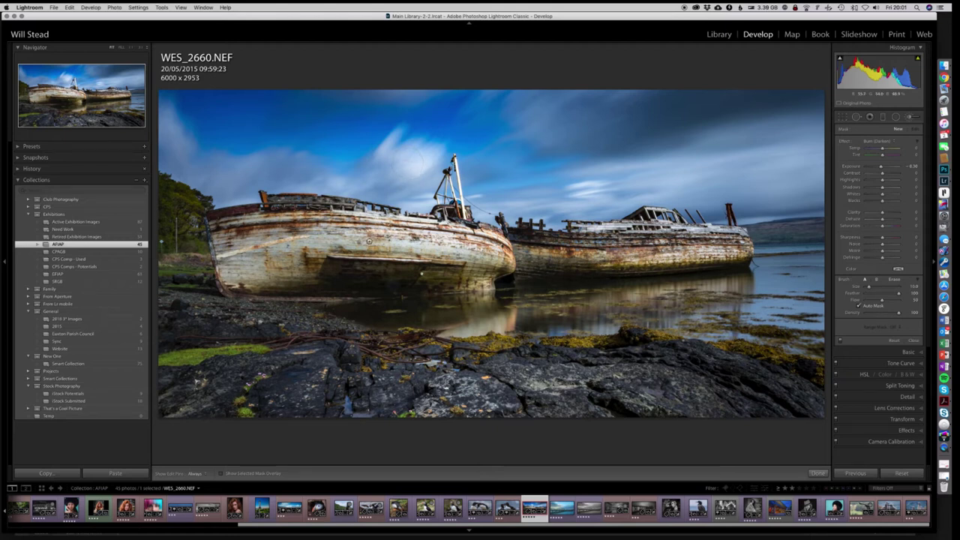
key(h)
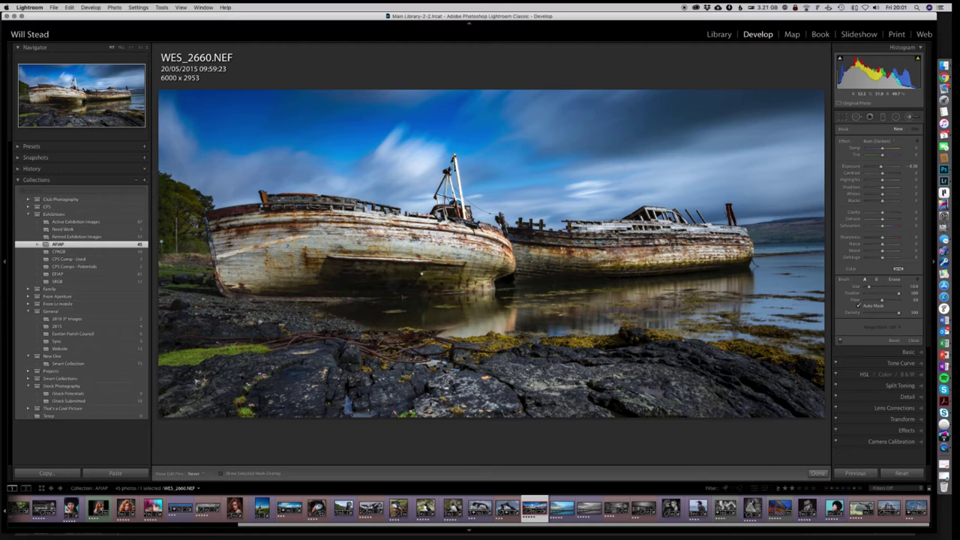
key(h)
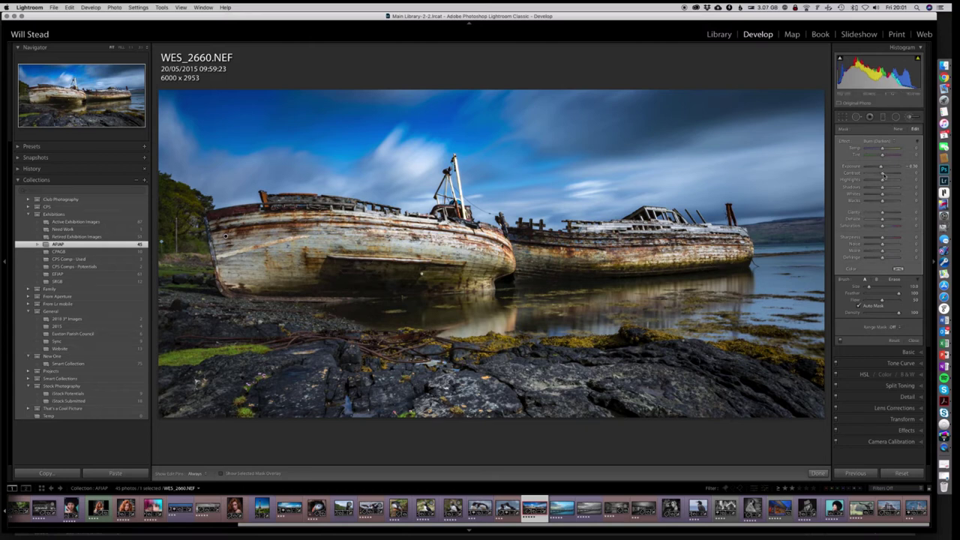
Check the photo with the clipping overlay and dismiss the notification
mouse_move(827, 22)
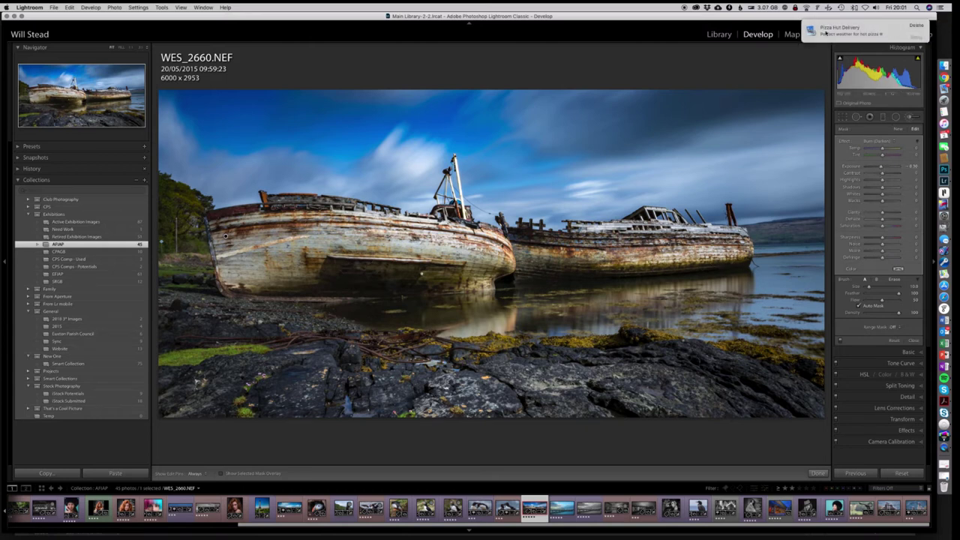
key(j)
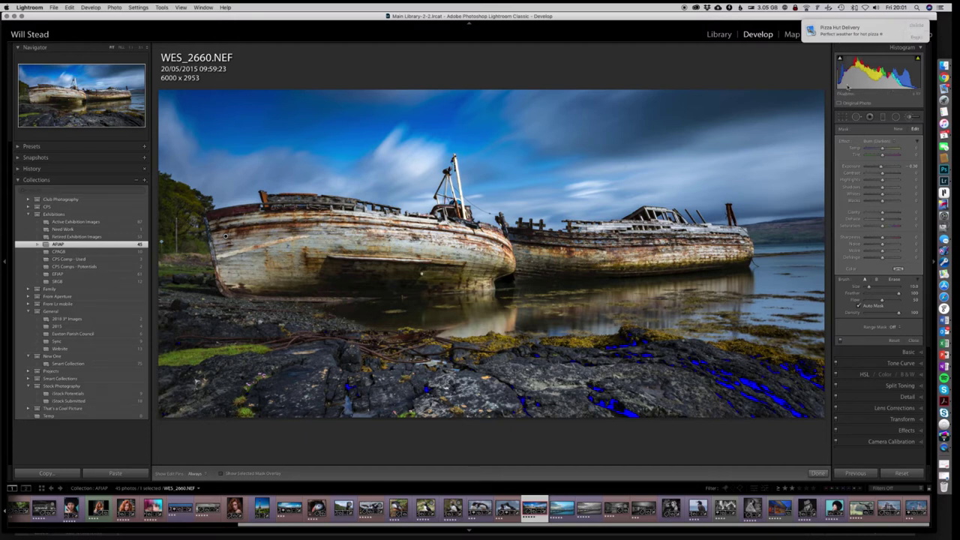
click(911, 28)
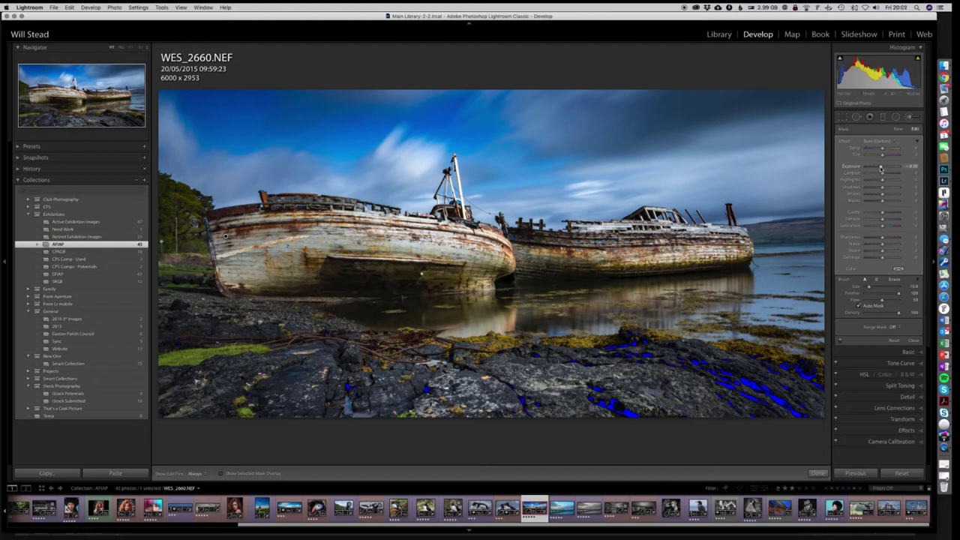
key(o)
Try stronger darkening on the burned hull area, then settle its exposure at about -0.48
drag(881, 167, 871, 168)
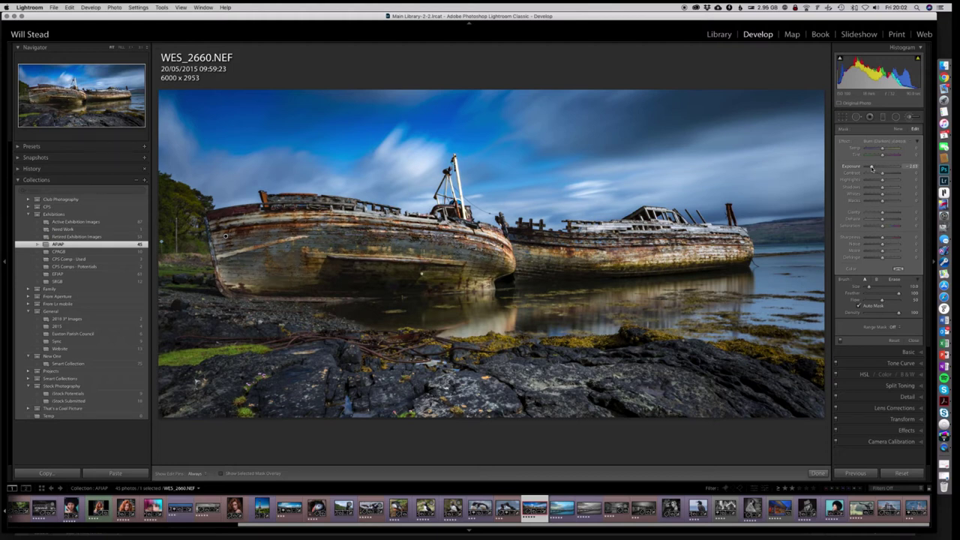
drag(871, 168, 879, 169)
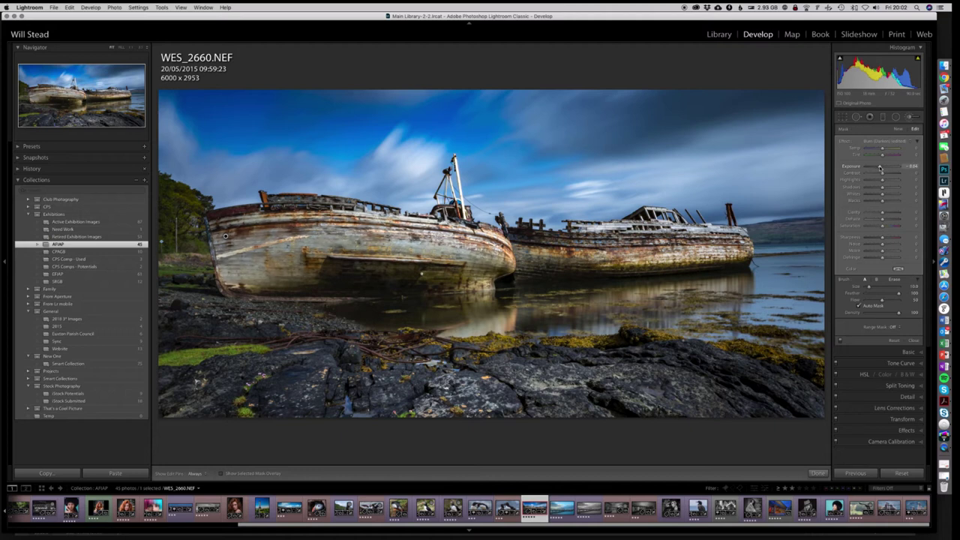
drag(880, 168, 882, 169)
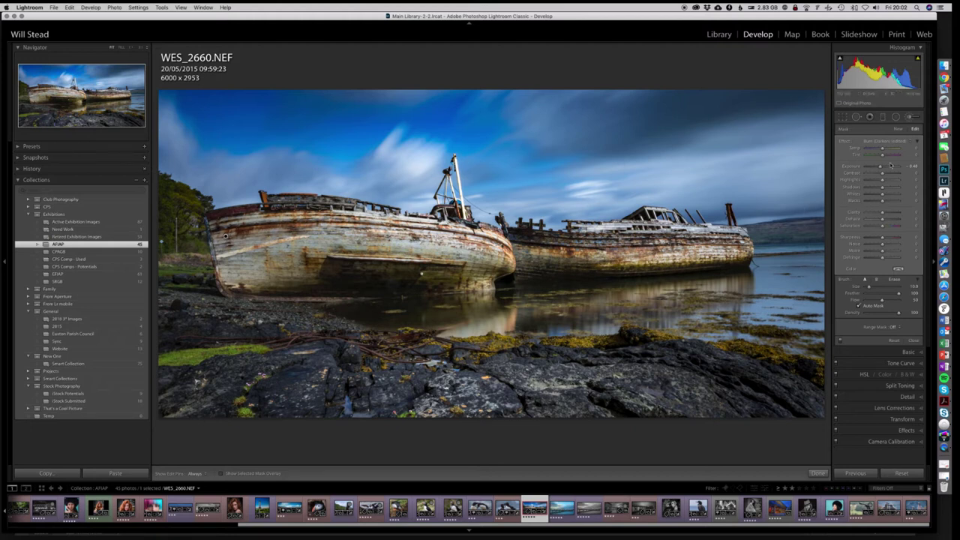
Close the burn adjustment and start a new Adjustment Brush with the Dodge (Lighten) effect
click(910, 118)
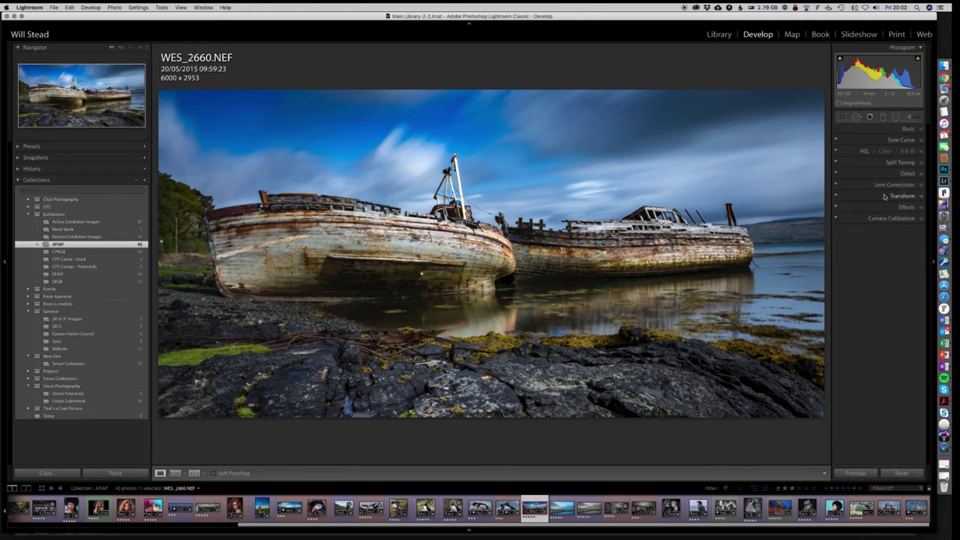
click(910, 118)
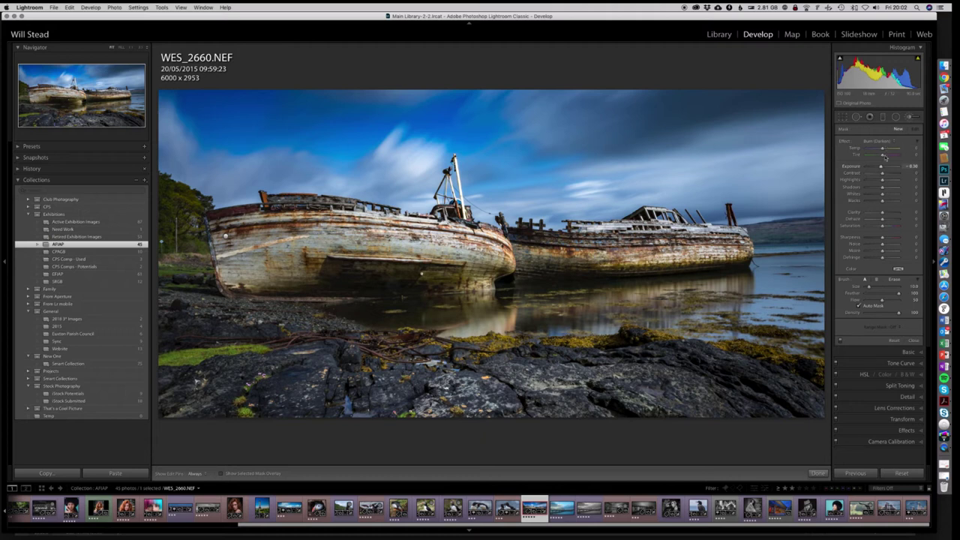
click(876, 141)
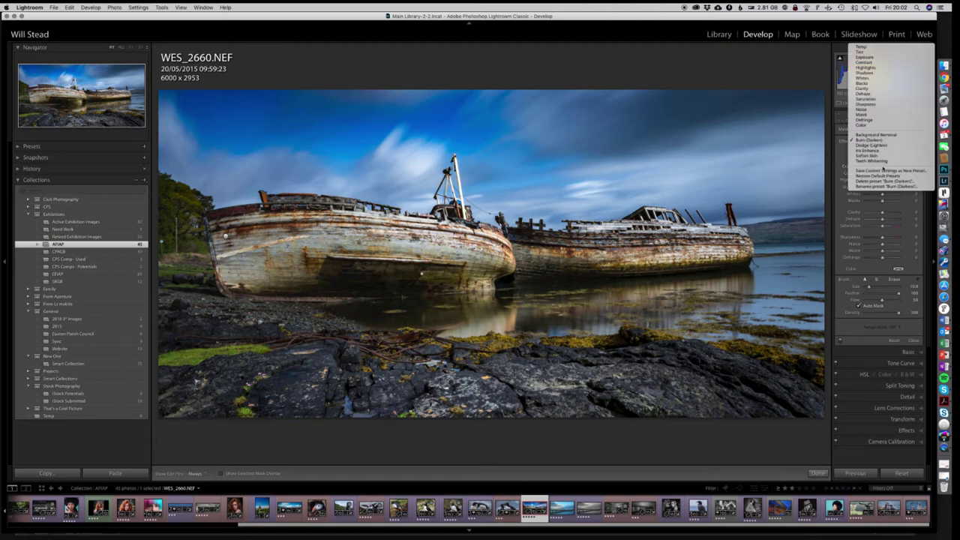
click(870, 146)
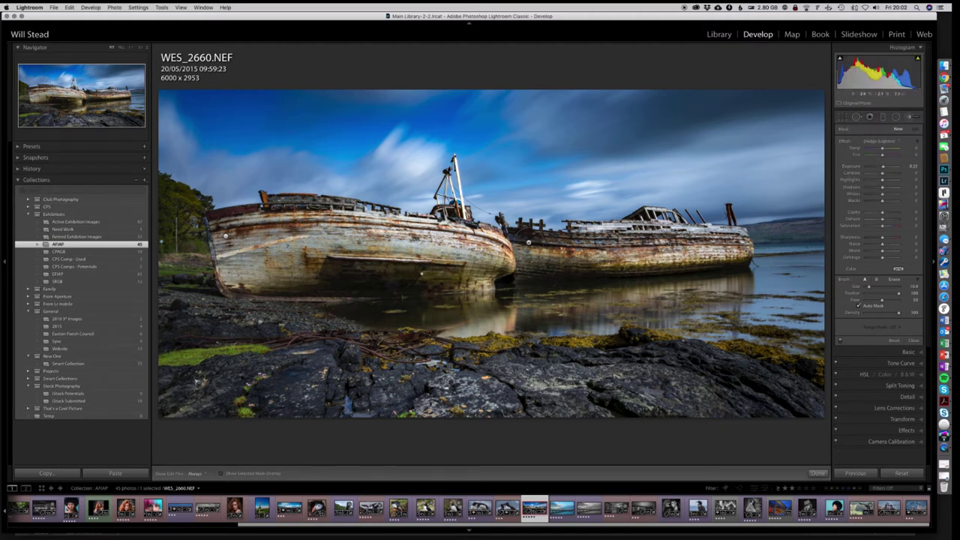
Paint the dodge brush over the rear boat's hull and the front boat's shadowed underside with the edit pins hidden
key(h)
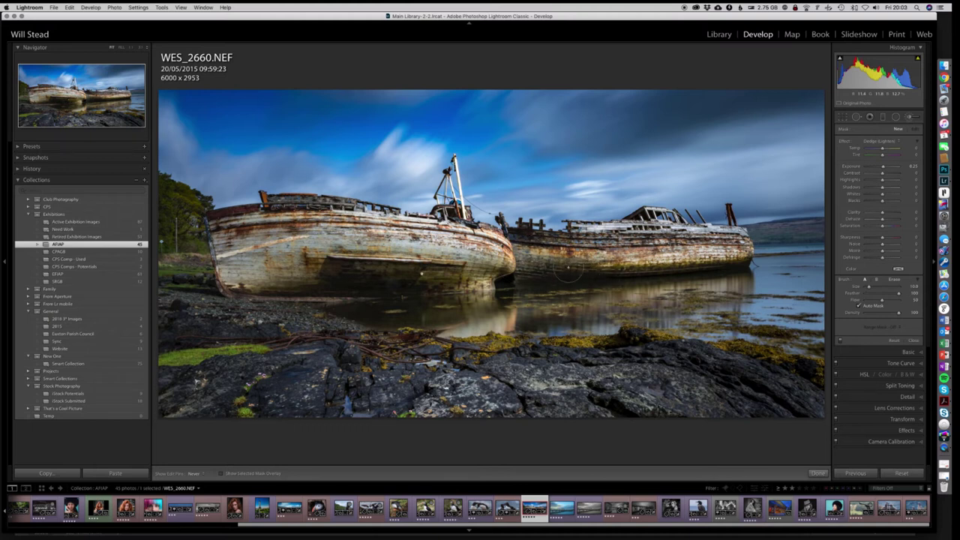
click(543, 273)
key(h)
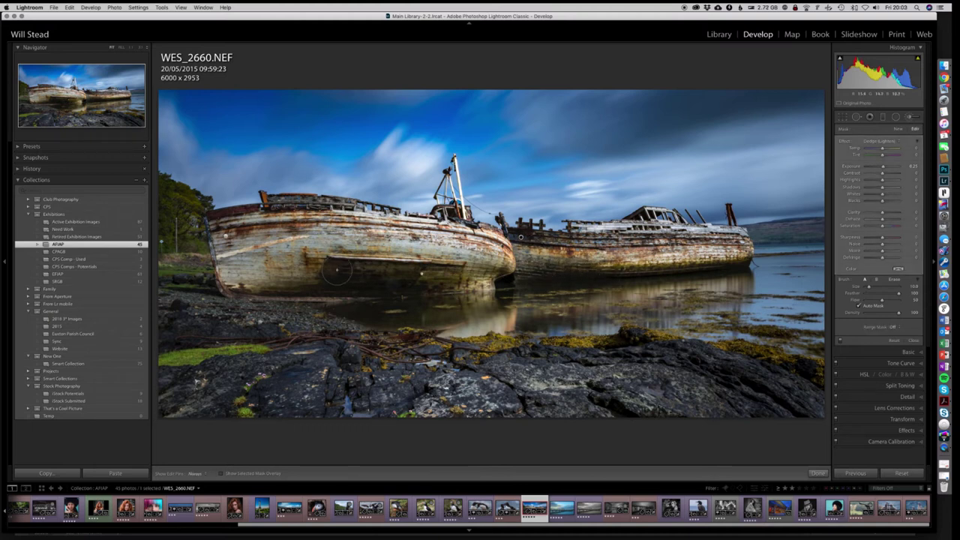
key(h)
key(h)
Raise the dodge brush's exposure strongly as a test, then settle it at about 0.76
drag(883, 168, 889, 166)
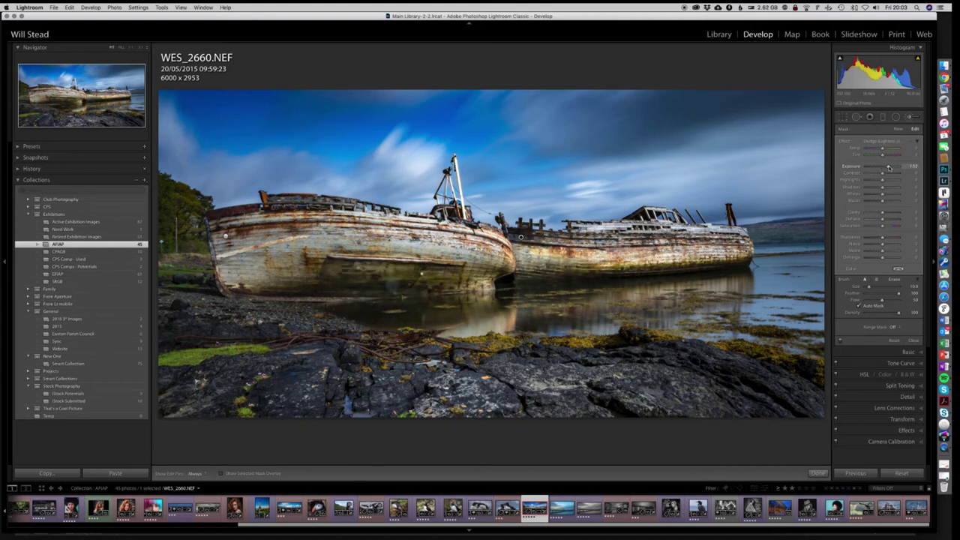
drag(887, 167, 885, 168)
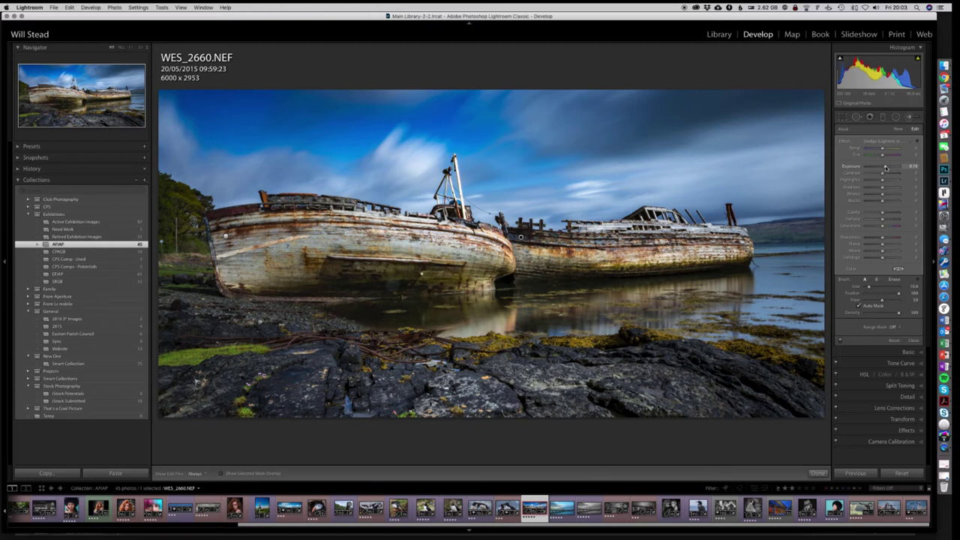
drag(886, 167, 884, 168)
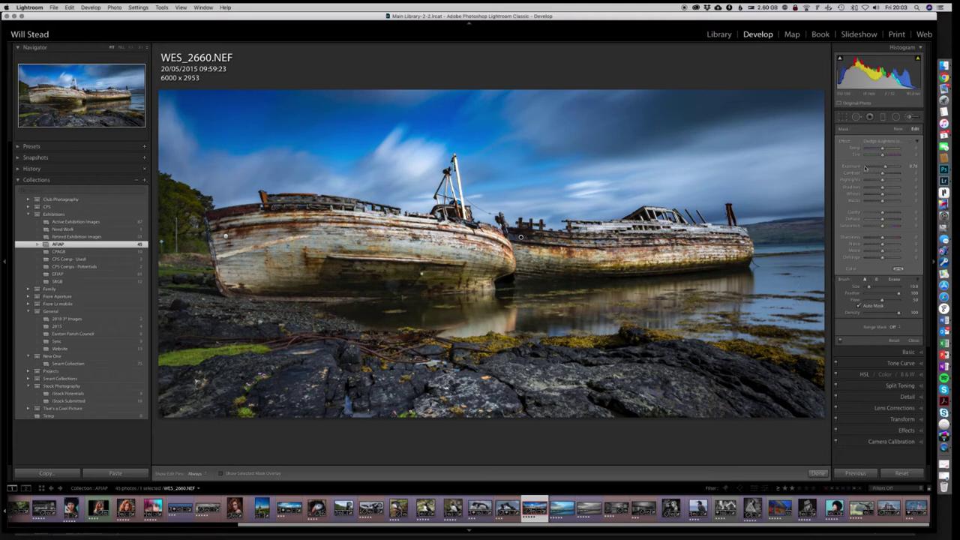
Compare the photo with the brush adjustments turned off and on
click(840, 341)
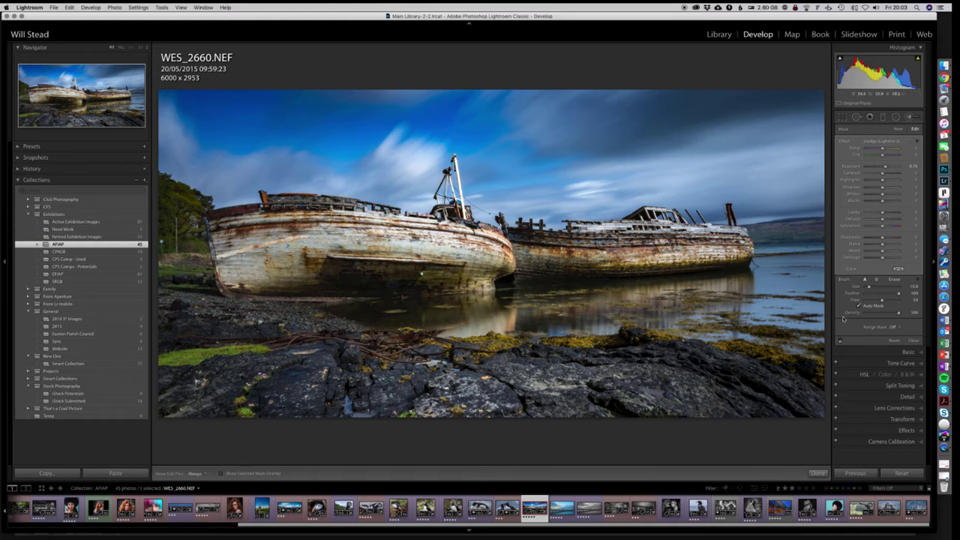
click(840, 342)
click(840, 342)
click(840, 342)
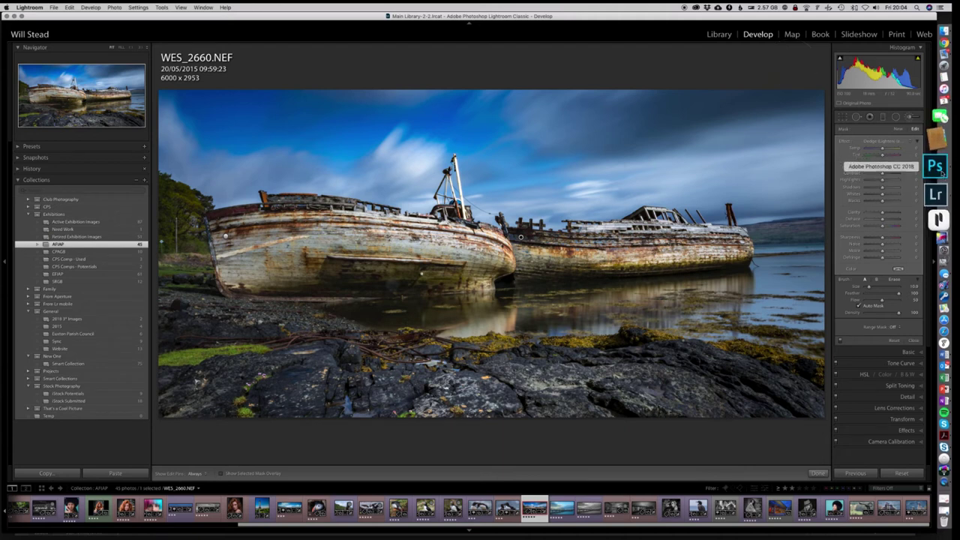
Switch to Photoshop with WES_2660.NEF open and enlarge its window
click(935, 167)
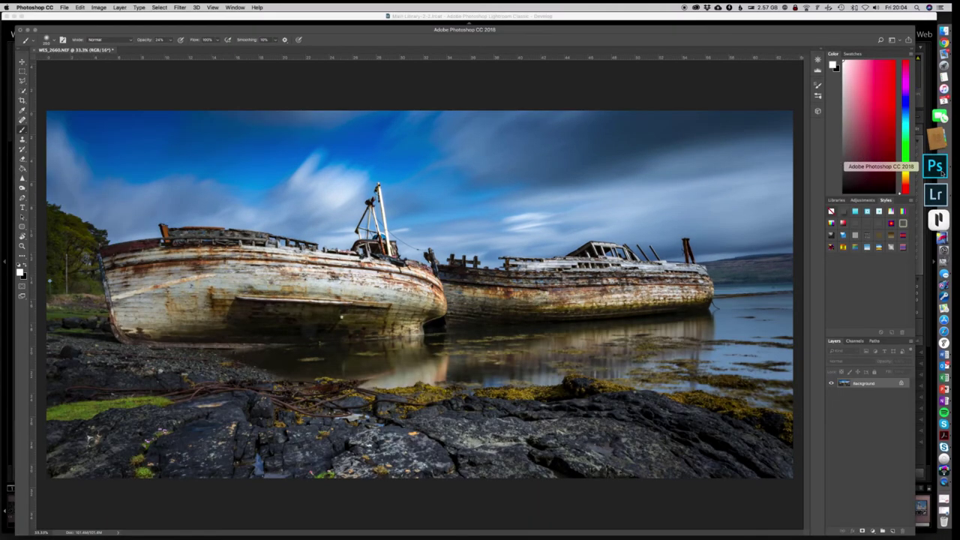
click(570, 18)
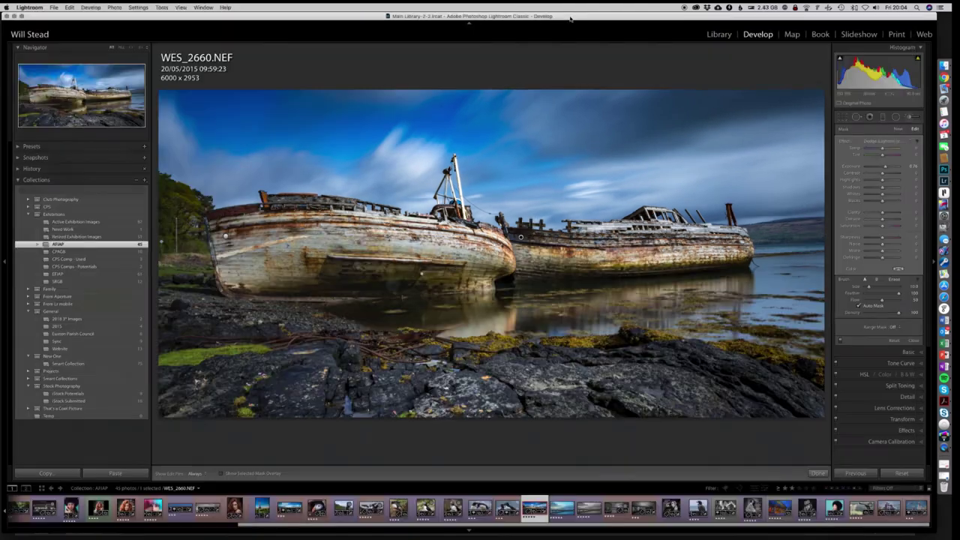
click(935, 167)
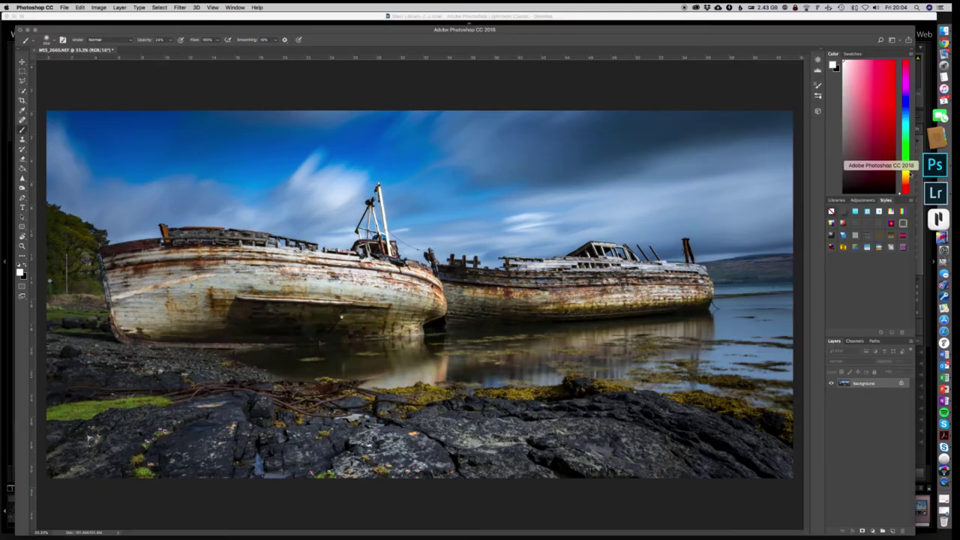
double_click(582, 27)
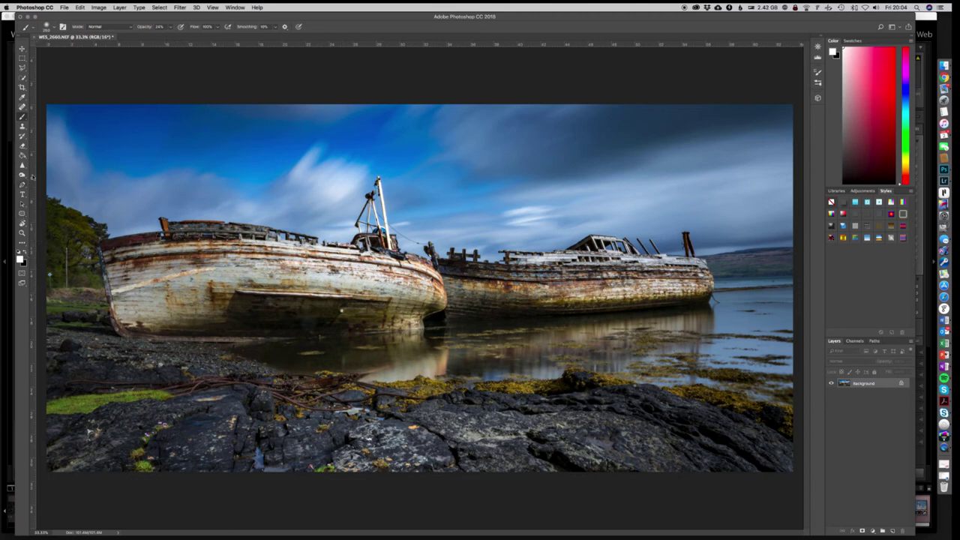
Bring up the group of Dodge, Burn and Sponge tools and choose the Dodge tool
click(21, 175)
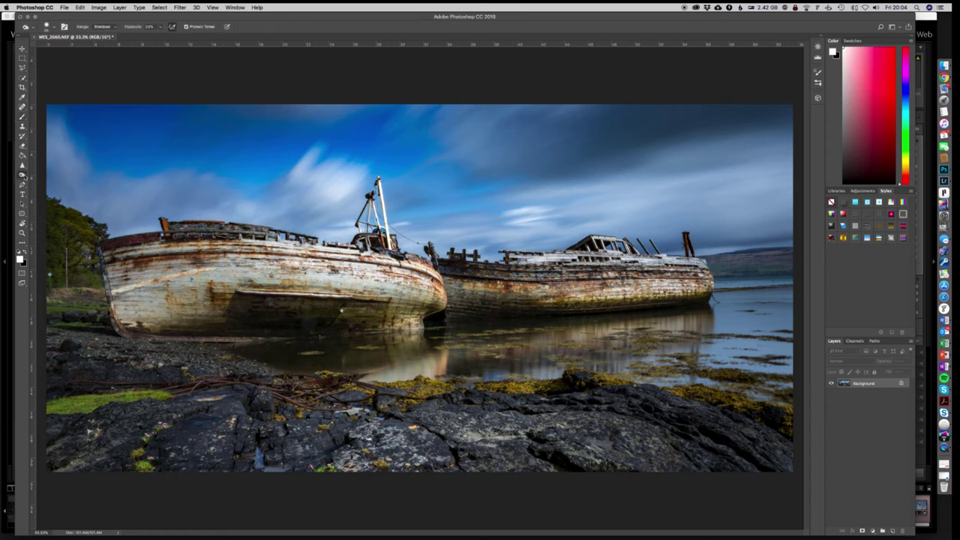
right_click(22, 174)
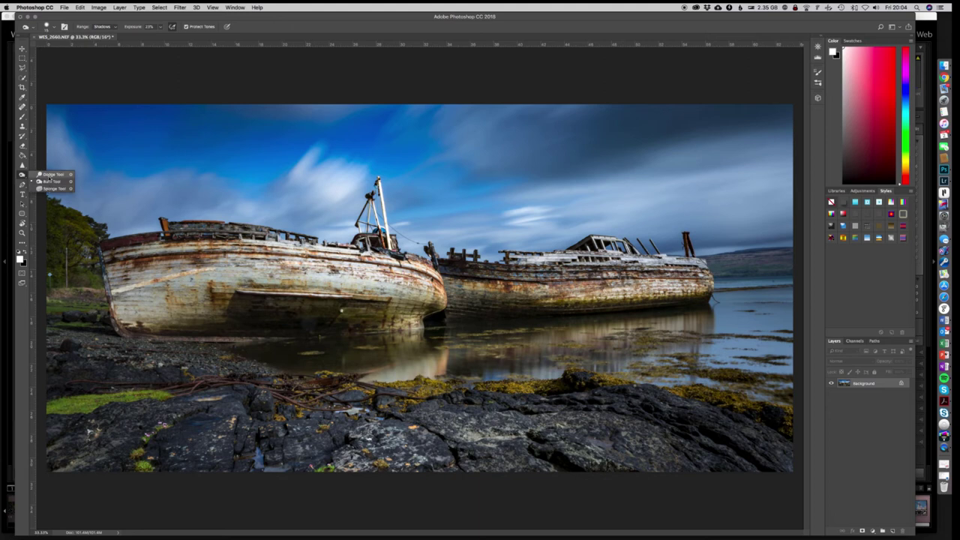
click(49, 181)
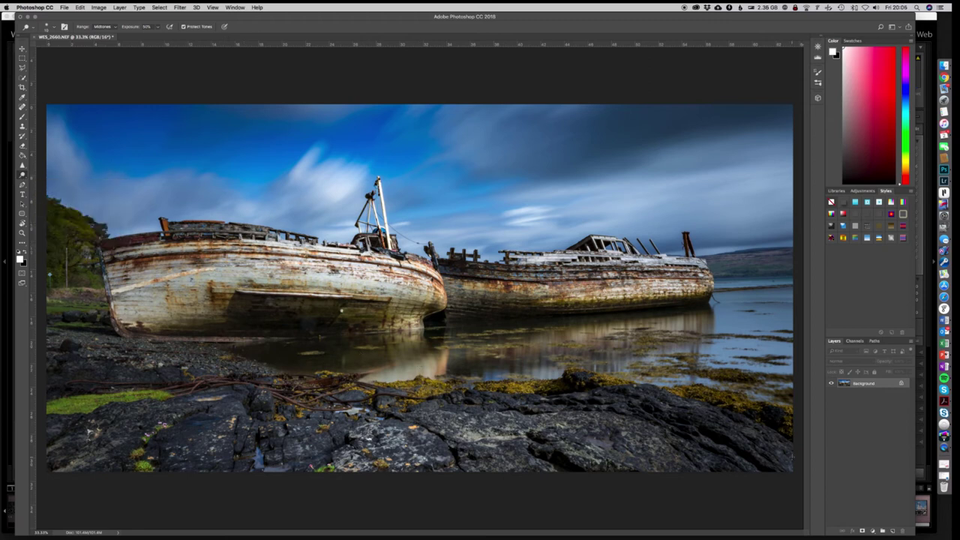
Add a new empty layer above the Background and ready the Brush tool with black as the foreground colour
click(892, 531)
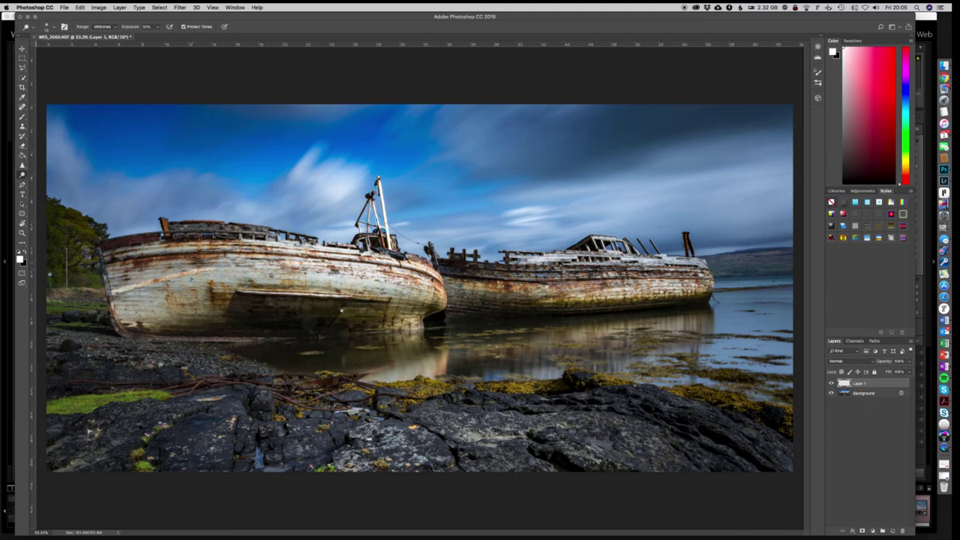
click(18, 262)
key(b)
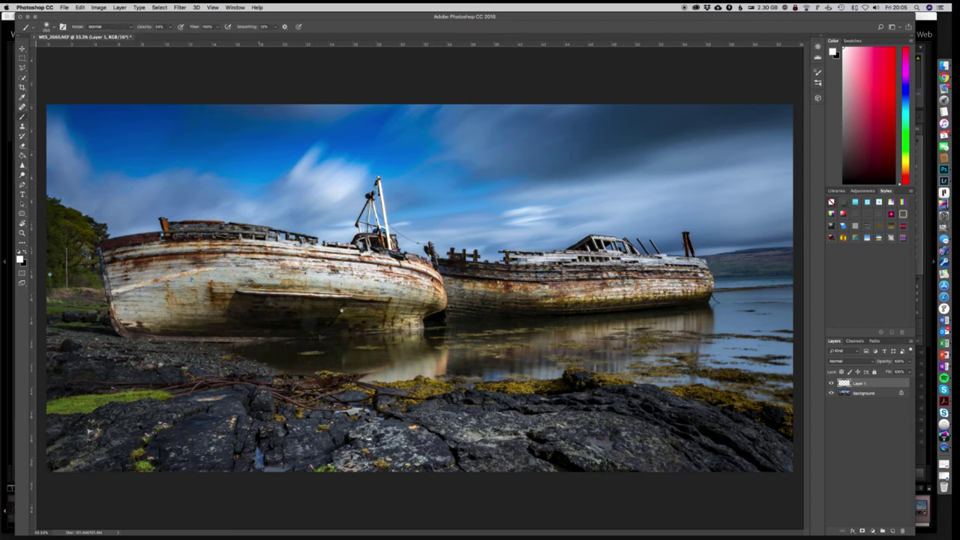
click(25, 256)
Paint a black test stroke over the front boat's hull on the Normal-mode layer and undo it
mouse_move(177, 287)
mouse_down()
mouse_move(315, 278)
mouse_move(262, 291)
mouse_move(162, 271)
mouse_move(352, 287)
mouse_move(278, 247)
mouse_move(134, 307)
mouse_move(141, 274)
mouse_move(229, 307)
mouse_up()
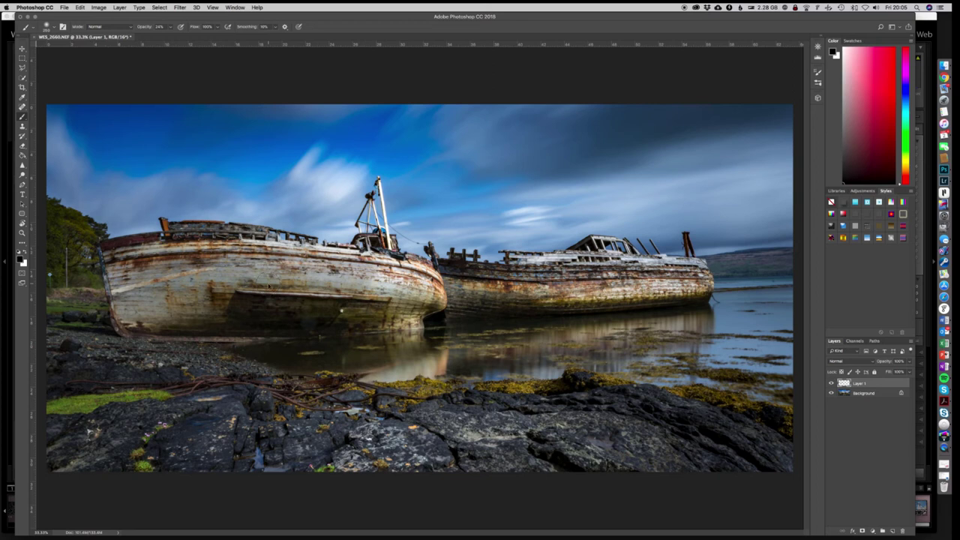
key(ctrl+z)
key(1)
key(4)
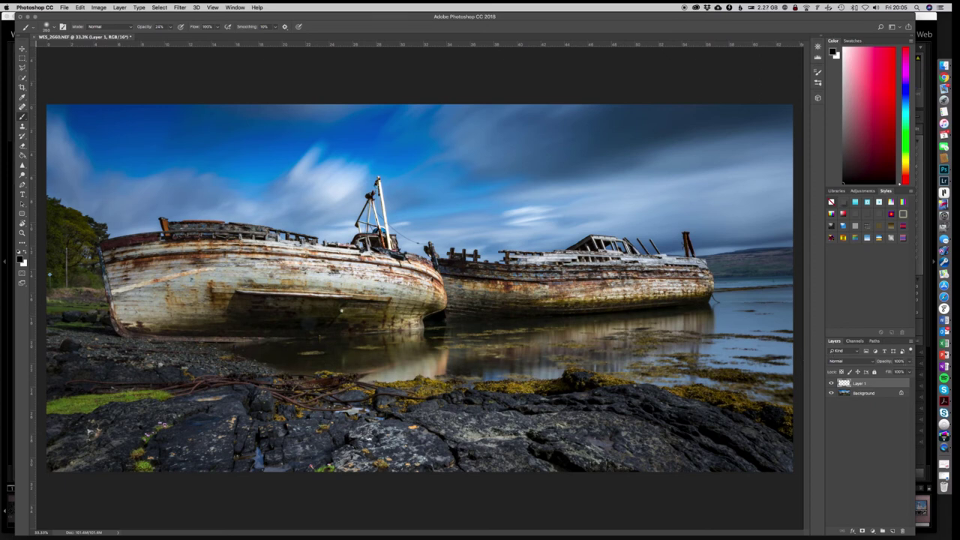
Lower Layer 1's opacity to 54% and set its blend mode to Overlay
click(910, 363)
drag(892, 372, 894, 372)
click(885, 409)
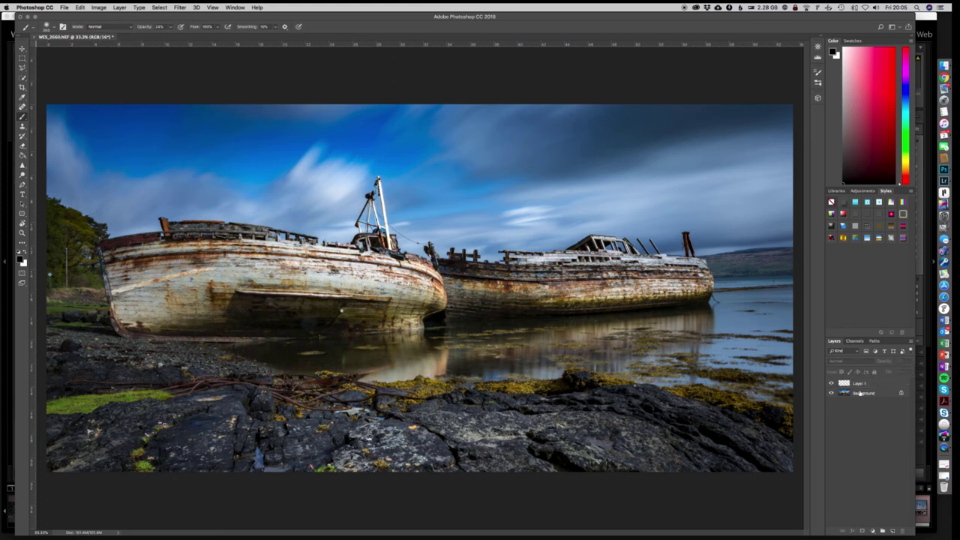
click(861, 383)
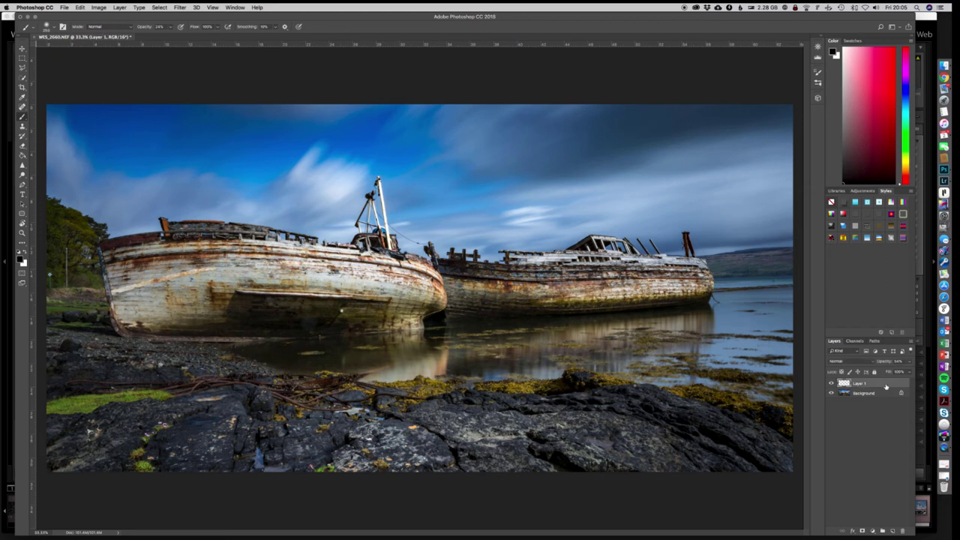
click(847, 361)
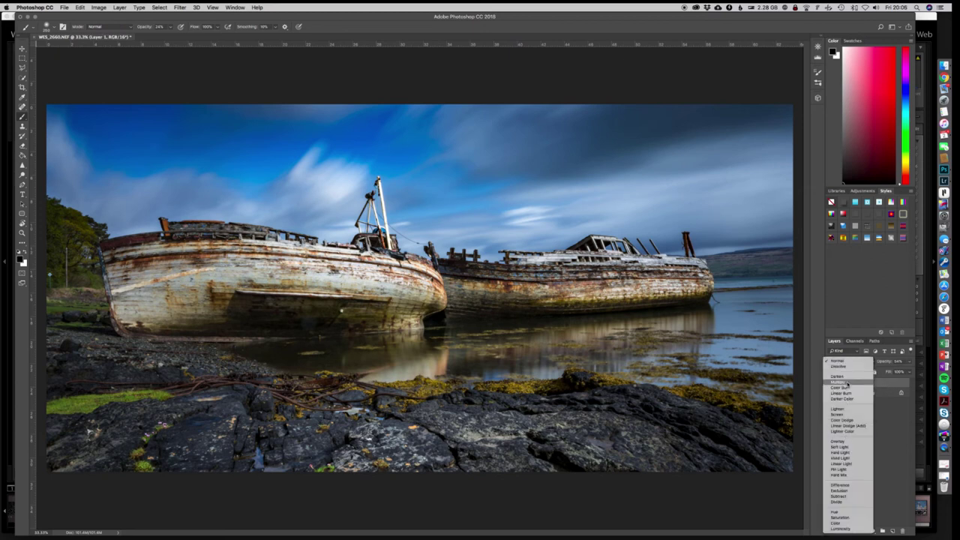
click(847, 445)
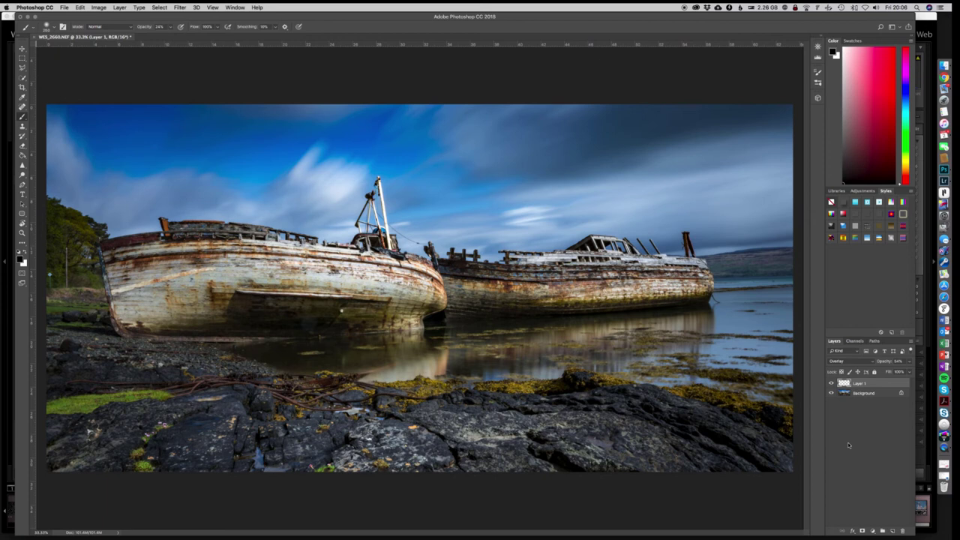
Adjust the brush's opacity to a low value and choose the soft round brush preset
key(2)
key(4)
key(1)
key(4)
click(171, 27)
drag(170, 37, 171, 37)
click(54, 27)
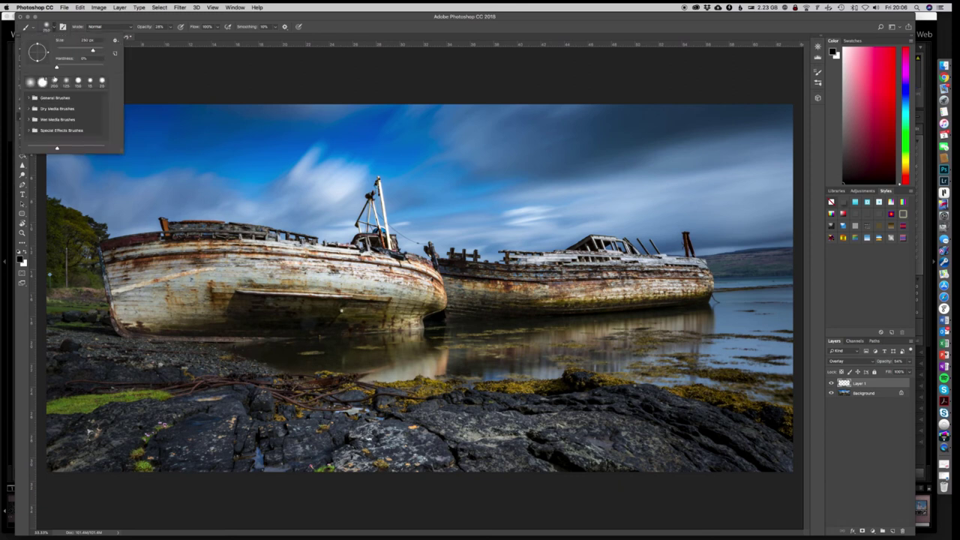
click(30, 83)
key(Return)
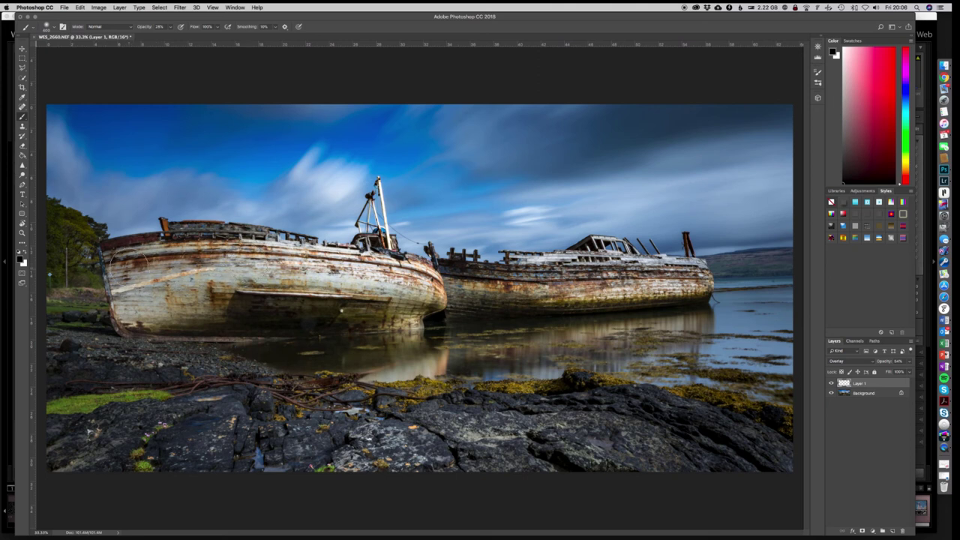
Burn the front boat's pale hull by painting black strokes along its full length on Layer 1
mouse_move(124, 263)
mouse_down()
mouse_move(386, 270)
mouse_move(399, 261)
mouse_up()
mouse_move(138, 298)
mouse_down()
mouse_move(188, 294)
mouse_move(196, 313)
mouse_up()
mouse_move(170, 277)
mouse_down()
mouse_move(352, 277)
mouse_move(416, 291)
mouse_up()
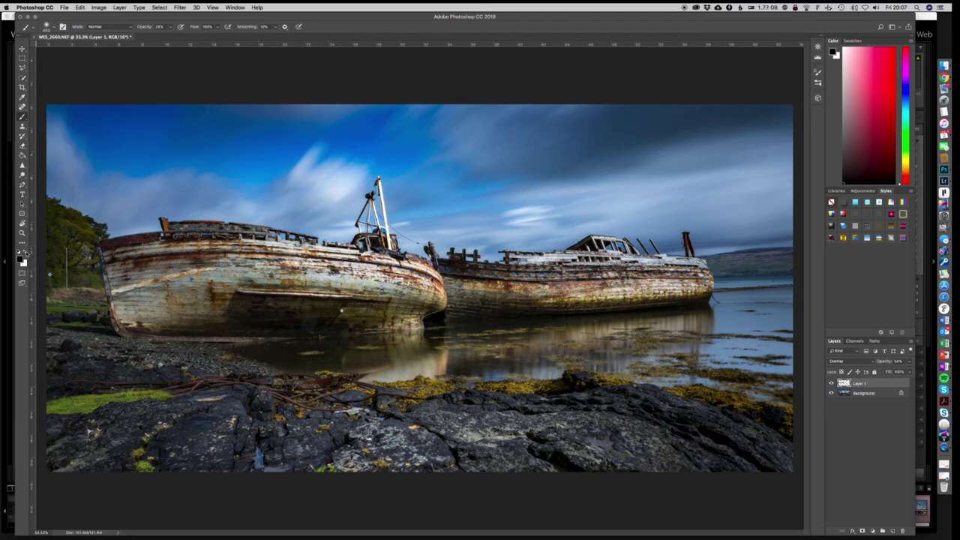
Switch the foreground colour to white and make the brush smaller
click(26, 253)
key(x)
key(x)
key(x)
key(x)
key(x)
key(x)
key(bracketleft)
key(bracketleft)
key(bracketleft)
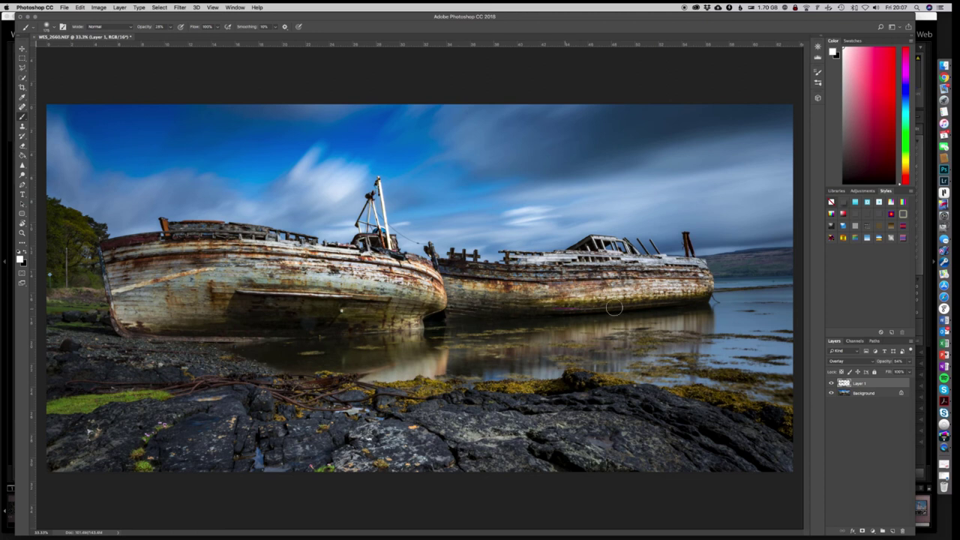
Dodge the rear boat's hull and waterline and the front boat's shadowed underside with white strokes on Layer 1
drag(694, 285, 582, 290)
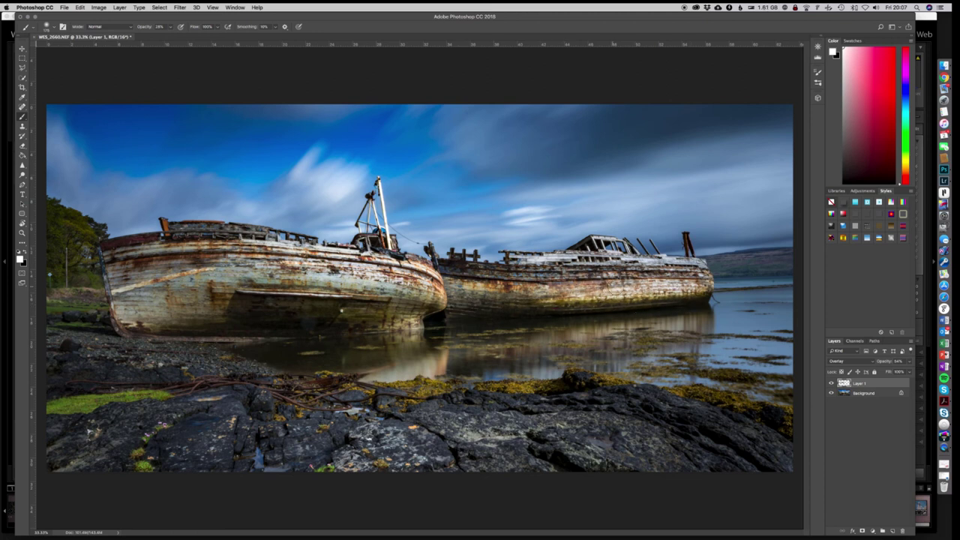
drag(684, 272, 467, 273)
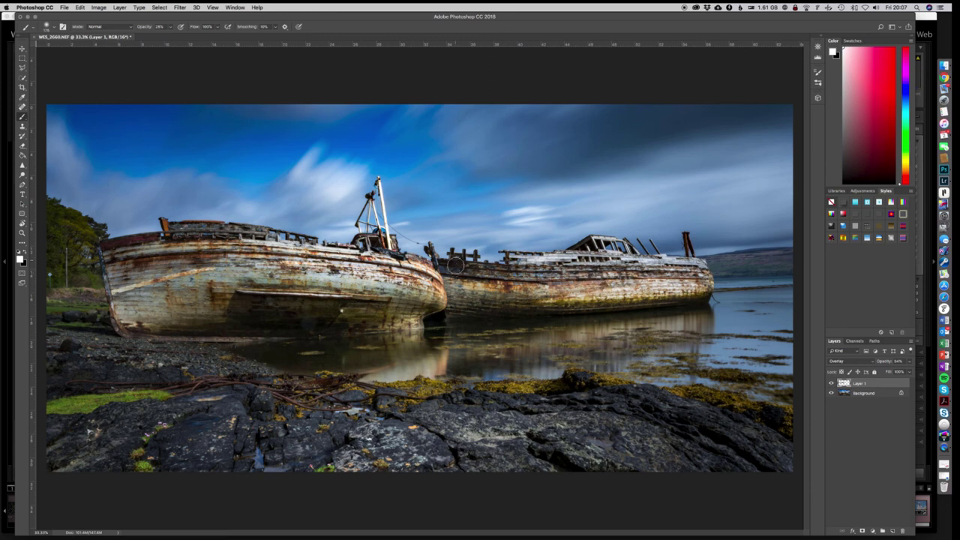
drag(459, 315, 543, 315)
mouse_move(268, 314)
mouse_down()
mouse_move(243, 302)
mouse_move(334, 309)
mouse_move(243, 314)
mouse_move(337, 320)
mouse_move(252, 325)
mouse_move(244, 323)
mouse_move(307, 323)
mouse_move(244, 313)
mouse_move(238, 303)
mouse_move(276, 303)
mouse_move(287, 314)
mouse_move(241, 316)
mouse_move(310, 325)
mouse_up()
Hide and show Layer 1 to compare the photo without and with the dodging and burning
click(831, 384)
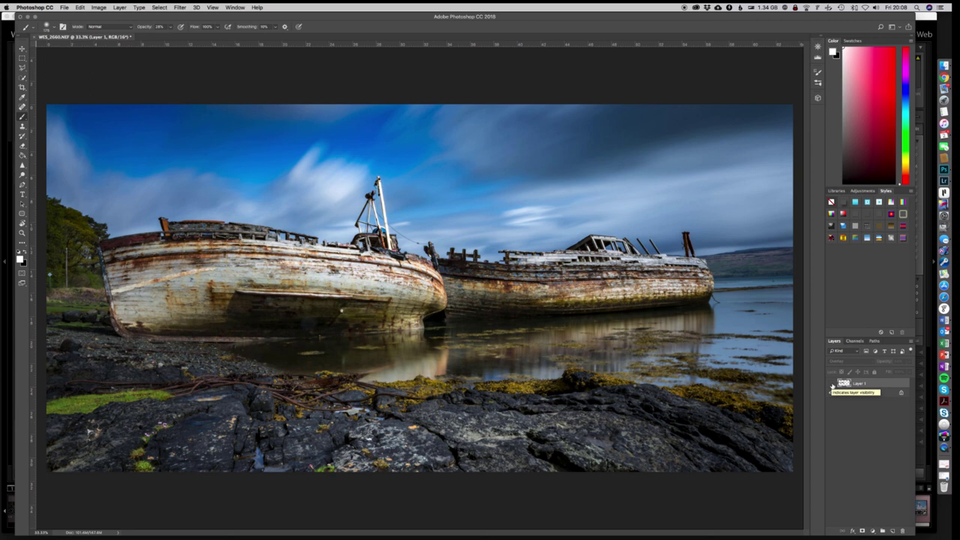
click(830, 384)
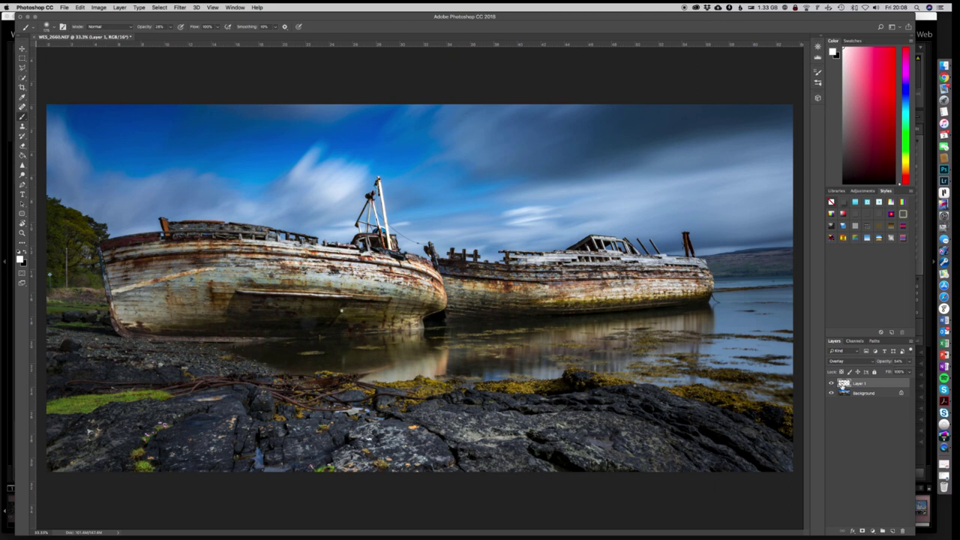
Fine-tune Layer 1's opacity and toggle its visibility to check the strength of the effect
click(910, 363)
mouse_move(890, 371)
mouse_down()
mouse_move(902, 372)
mouse_move(889, 372)
mouse_up()
click(869, 411)
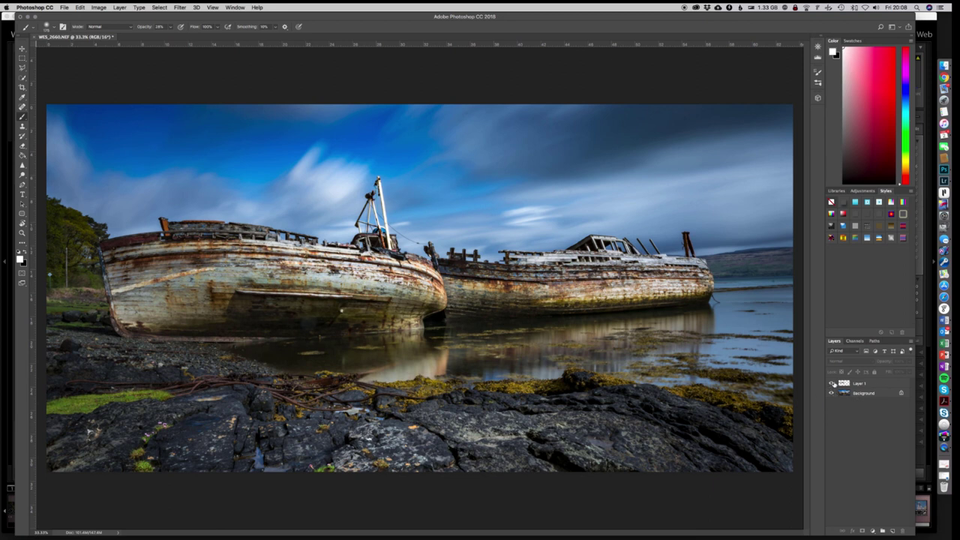
click(833, 384)
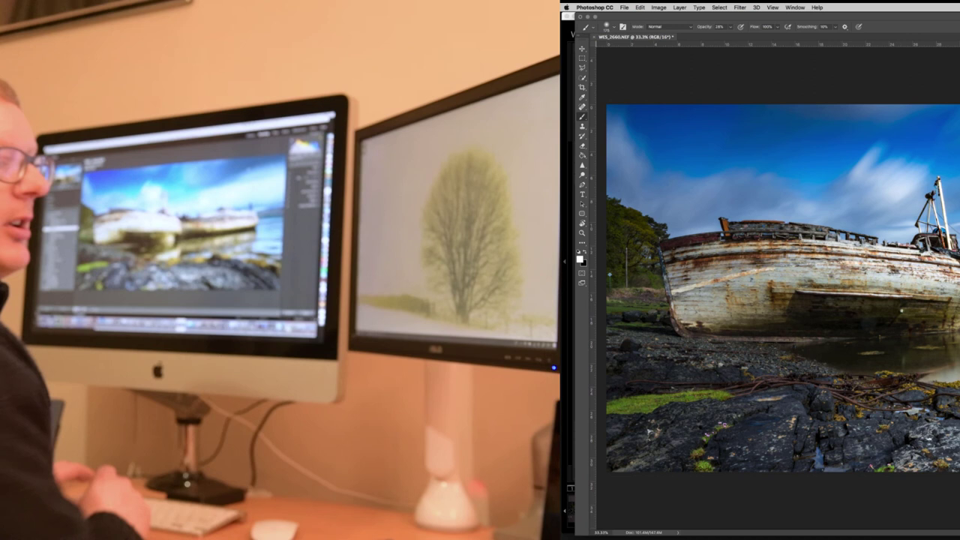